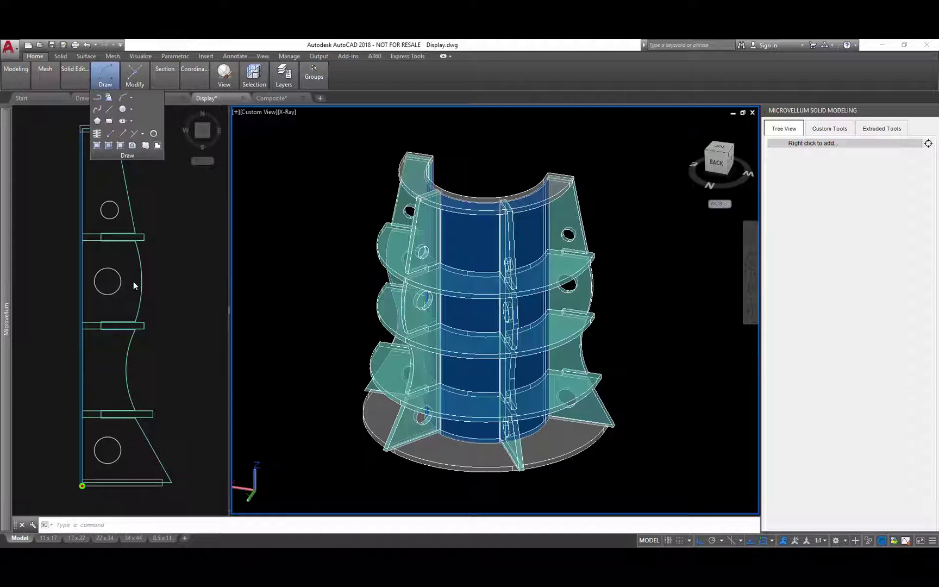
Step: Pan and zoom the 2D section view to centre the arc
click(174, 341)
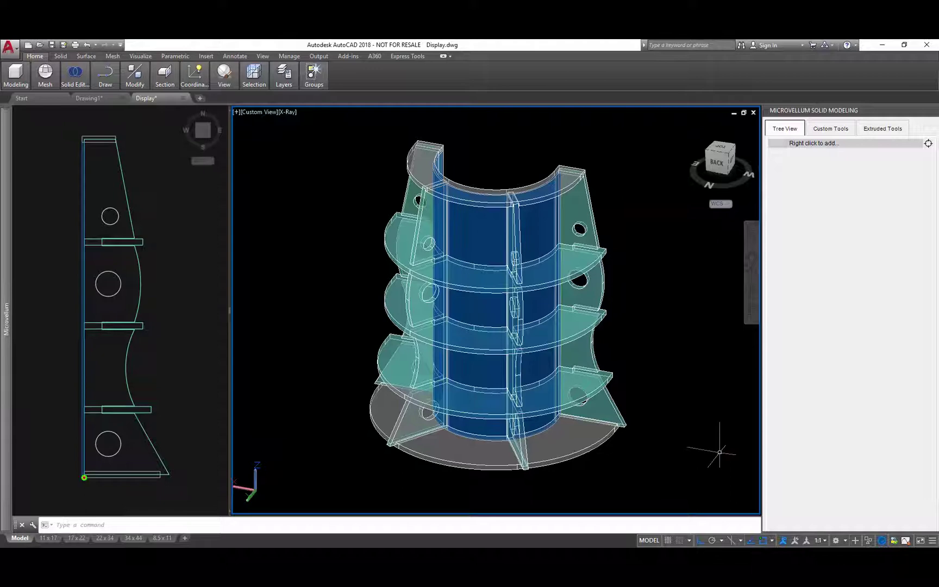
middle_drag(721, 451, 486, 398)
drag(702, 430, 532, 409)
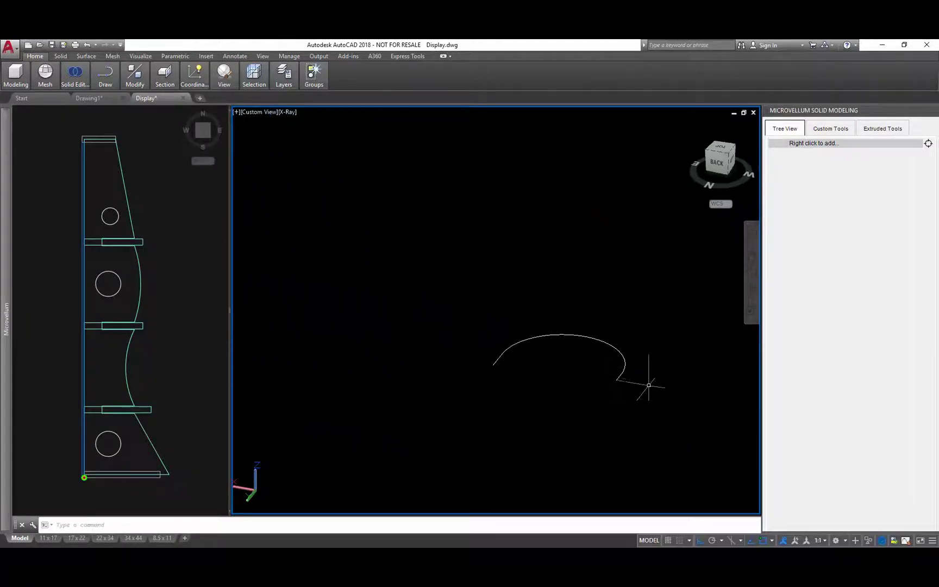
drag(646, 384, 576, 366)
key(Escape)
scroll(499, 356, up, 2)
middle_drag(491, 332, 507, 355)
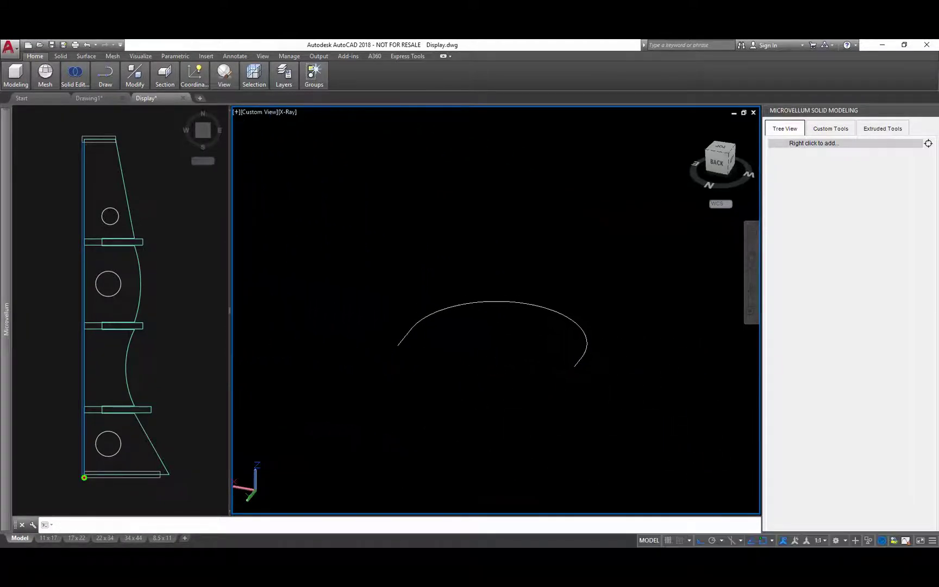
Step: Add a new extruded product named 'Display' from the Tree View
right_click(820, 145)
click(842, 153)
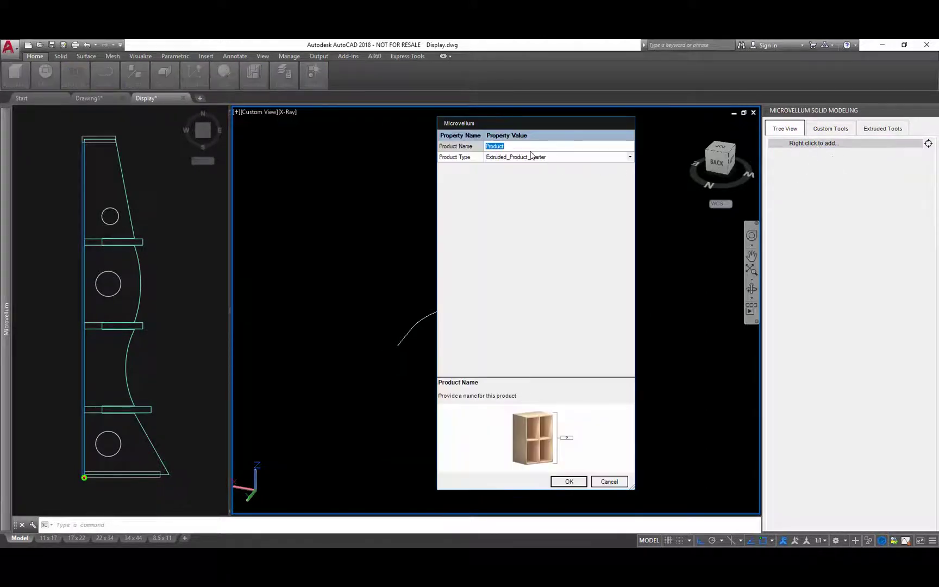
text(Display)
click(568, 481)
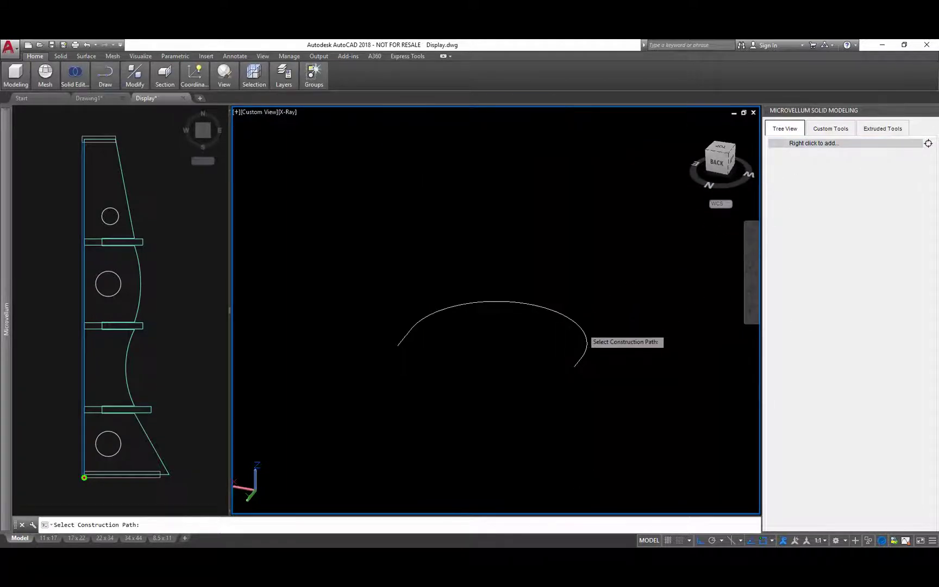
Step: Pick the arc as Display's construction path and begin adding parts to Extruded Parts
click(584, 333)
click(834, 170)
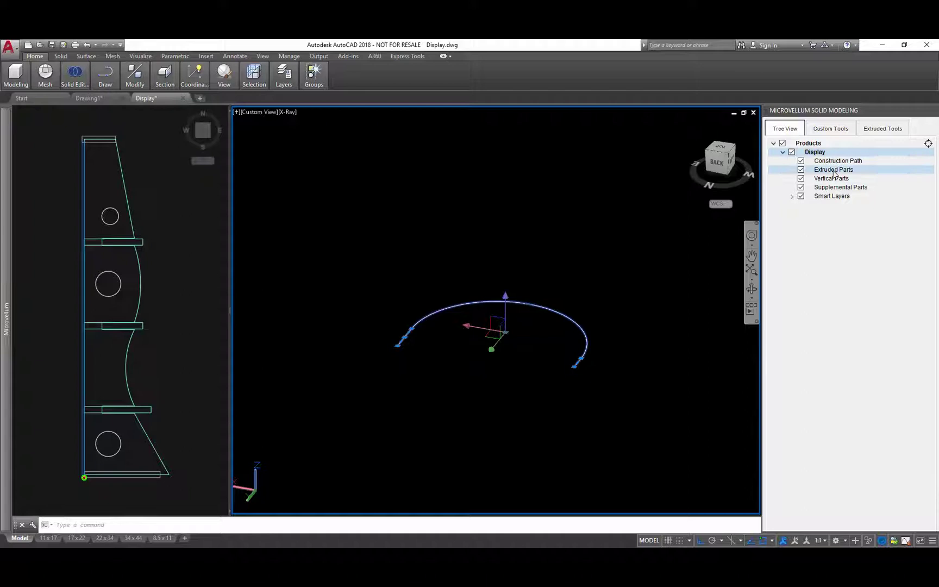
right_click(835, 173)
click(847, 180)
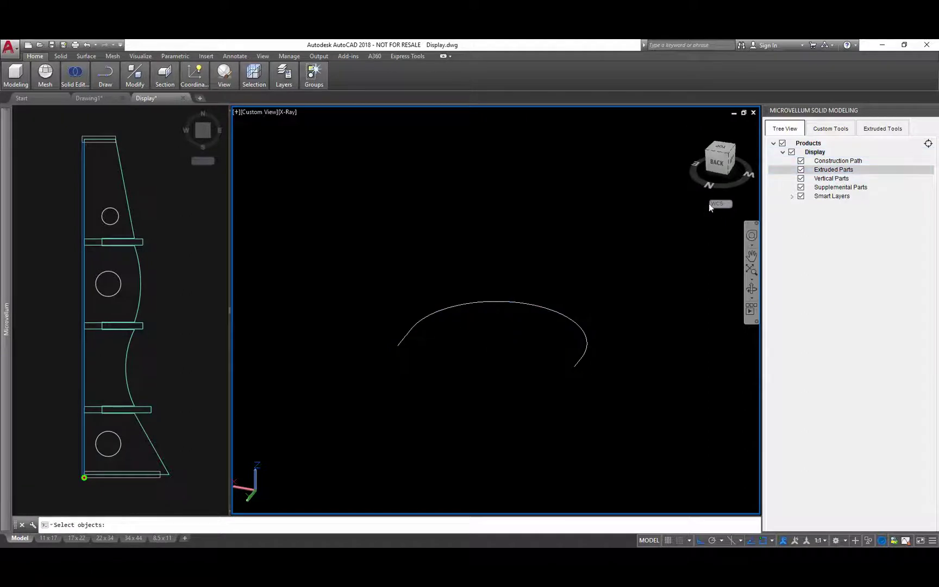
Step: Window-select the whole shelf section outline as the extruded Stud .75 IN part
click(209, 318)
click(204, 496)
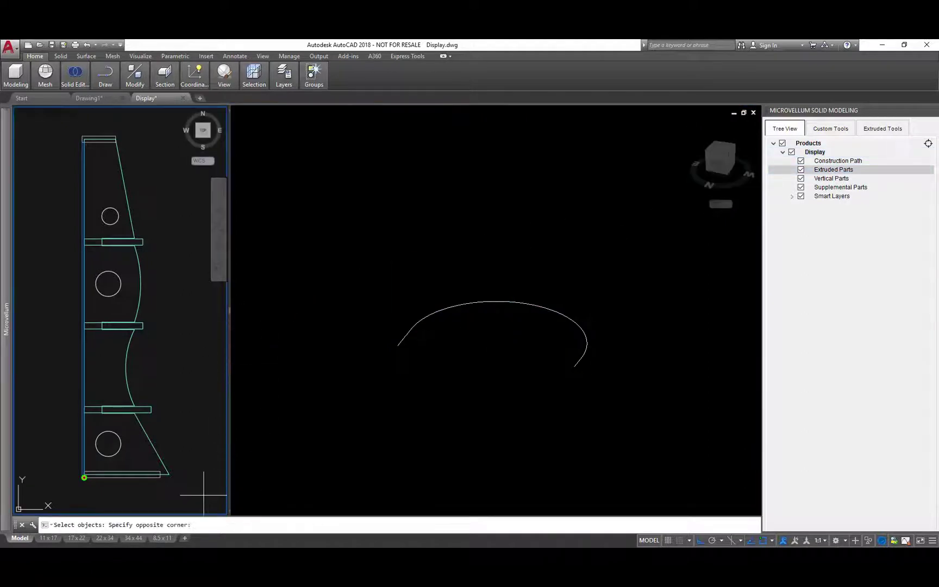
click(51, 119)
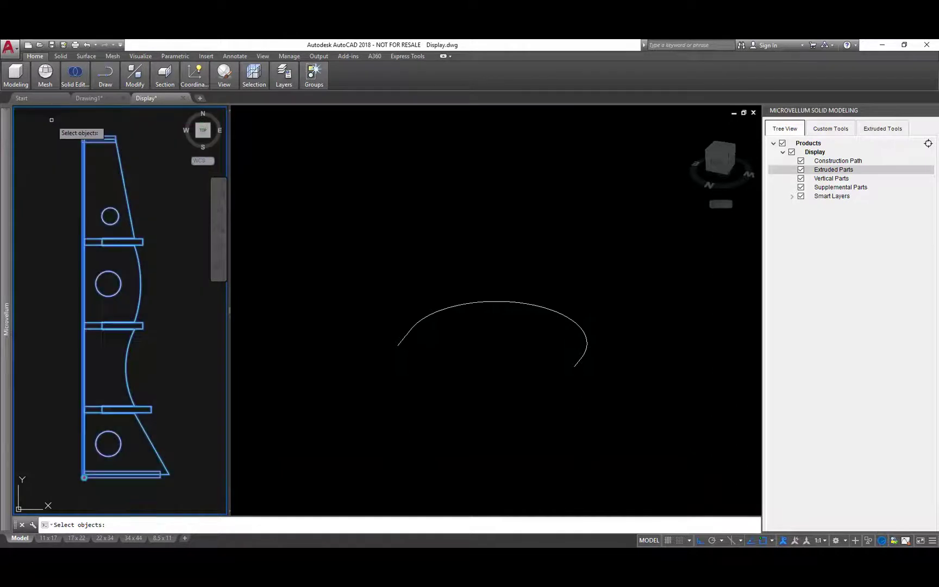
key(Return)
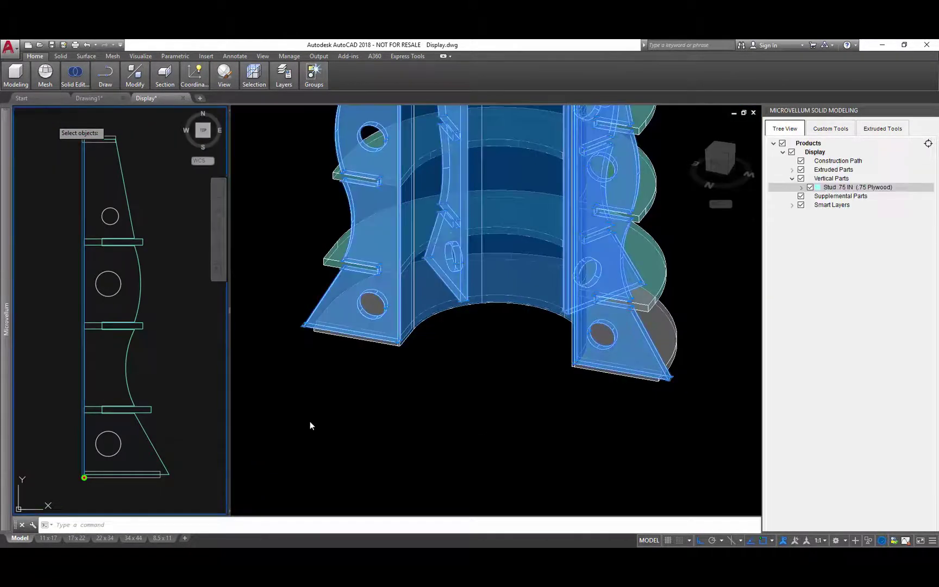
click(465, 373)
scroll(467, 348, down, 6)
shift+middle_drag(467, 330, 286, 343)
scroll(286, 343, up, 6)
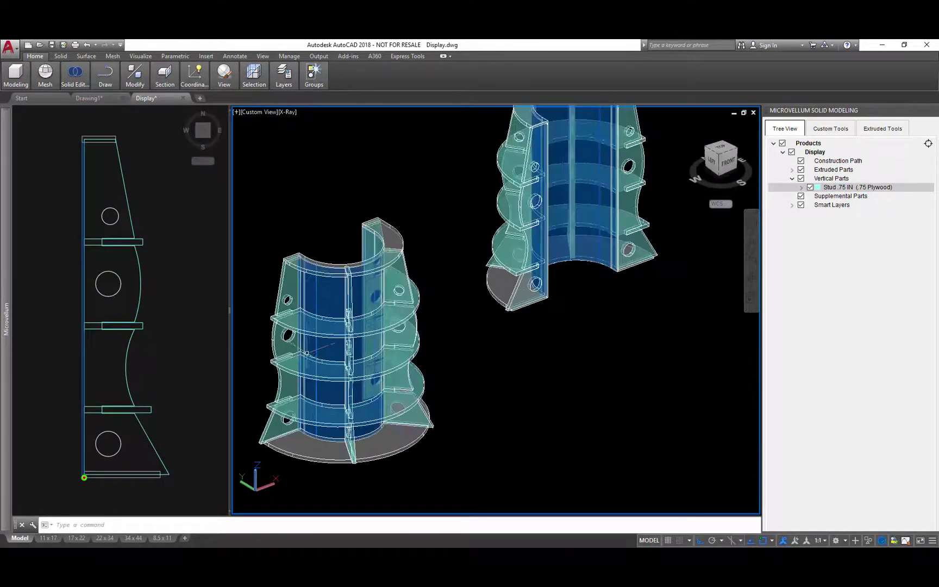
middle_drag(356, 349, 565, 360)
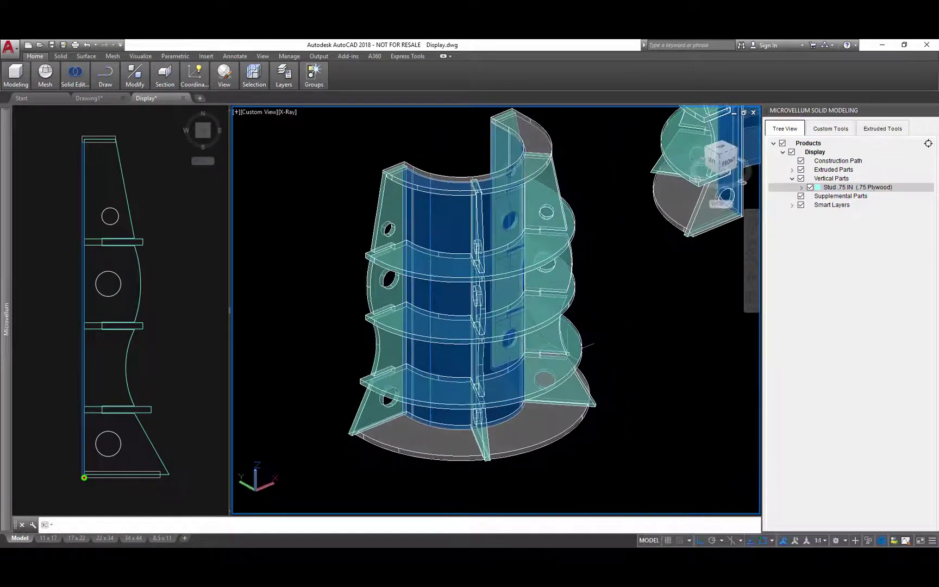
middle_drag(432, 340, 399, 368)
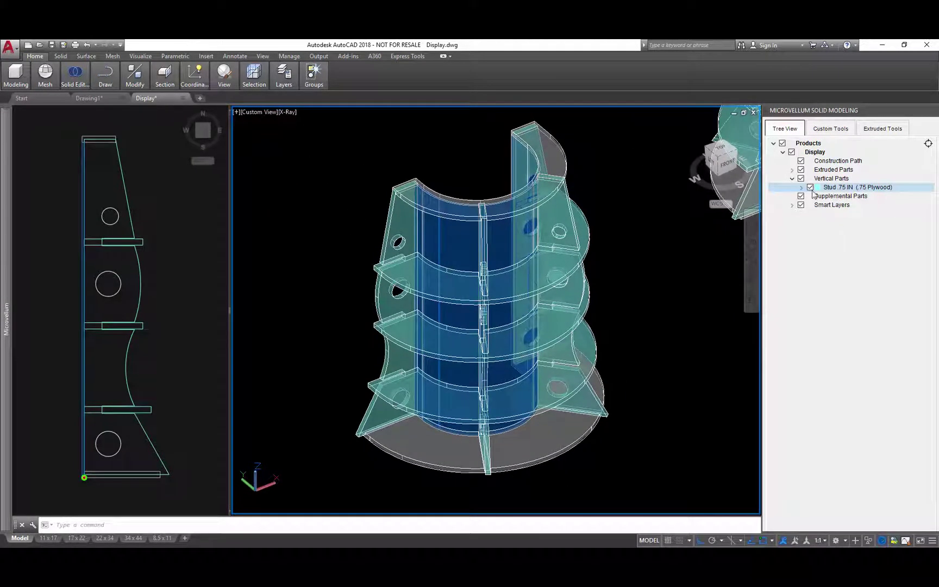
click(792, 171)
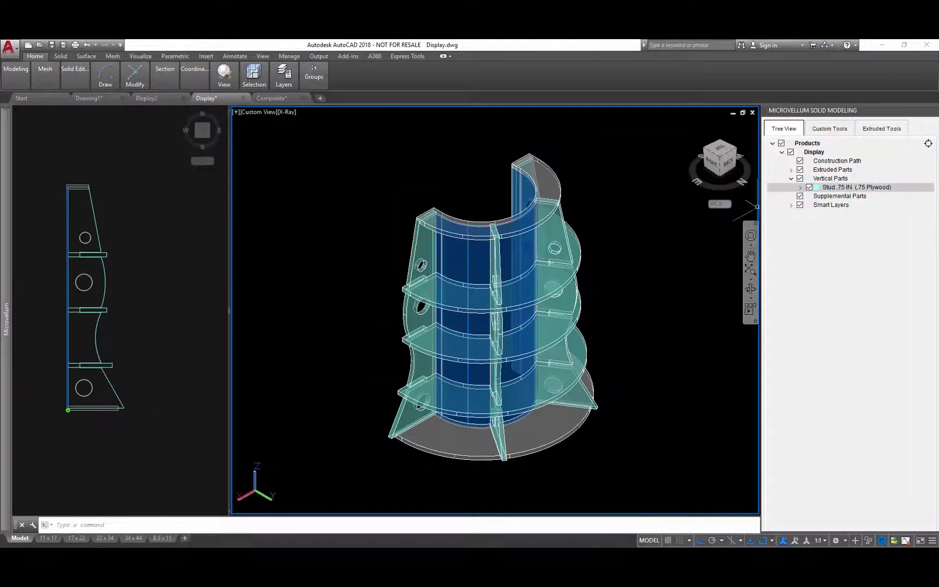
Step: Save the analyzed Display product to the current project and draw it in the current drawing
click(820, 153)
right_click(822, 155)
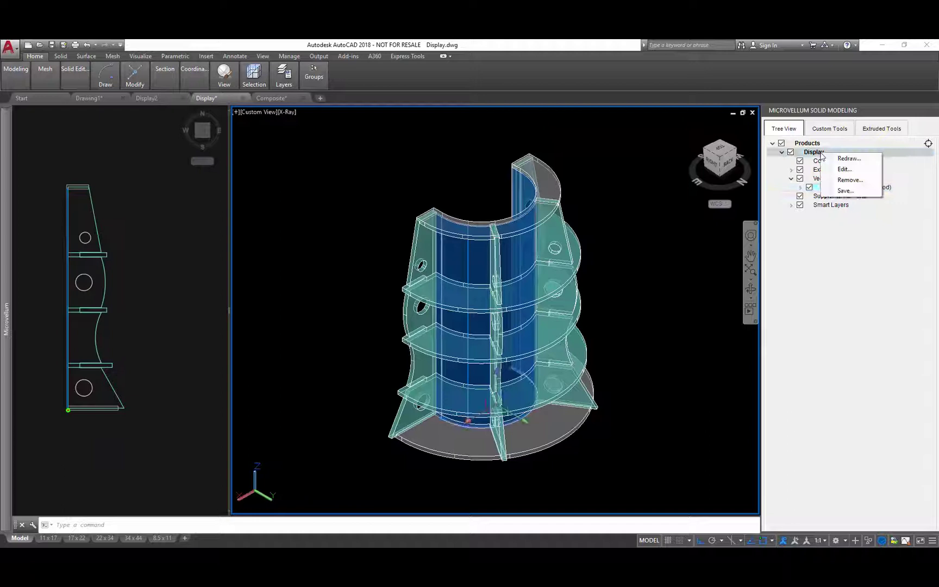
click(846, 191)
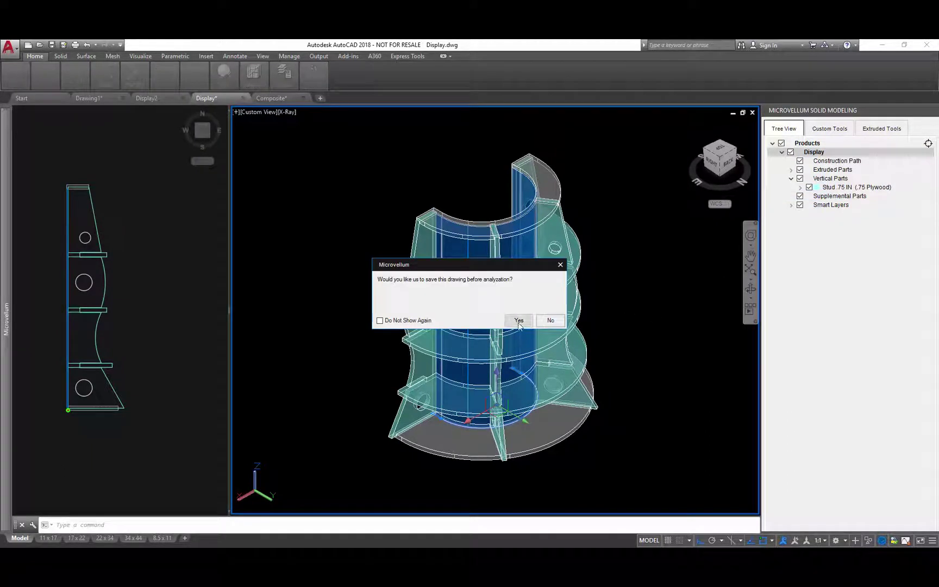
click(550, 320)
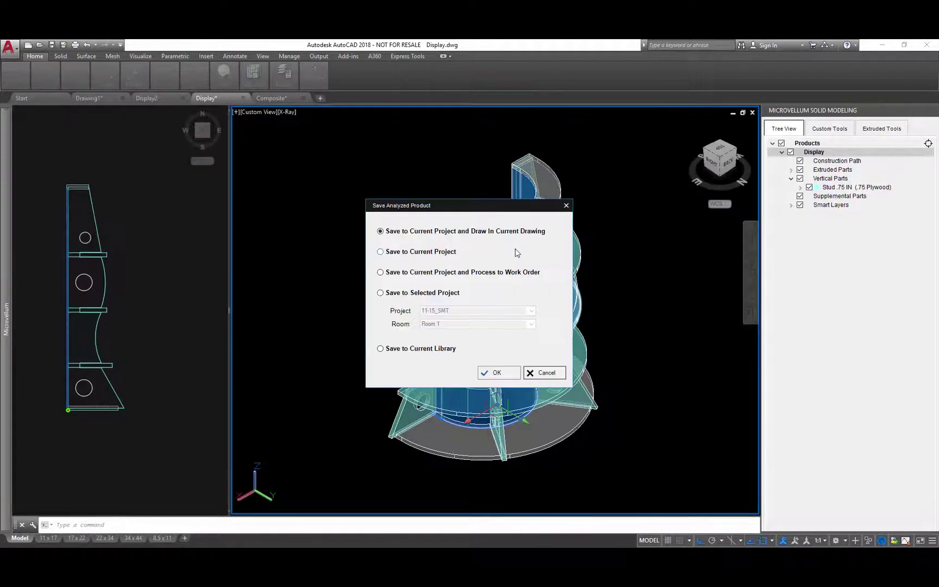
click(496, 373)
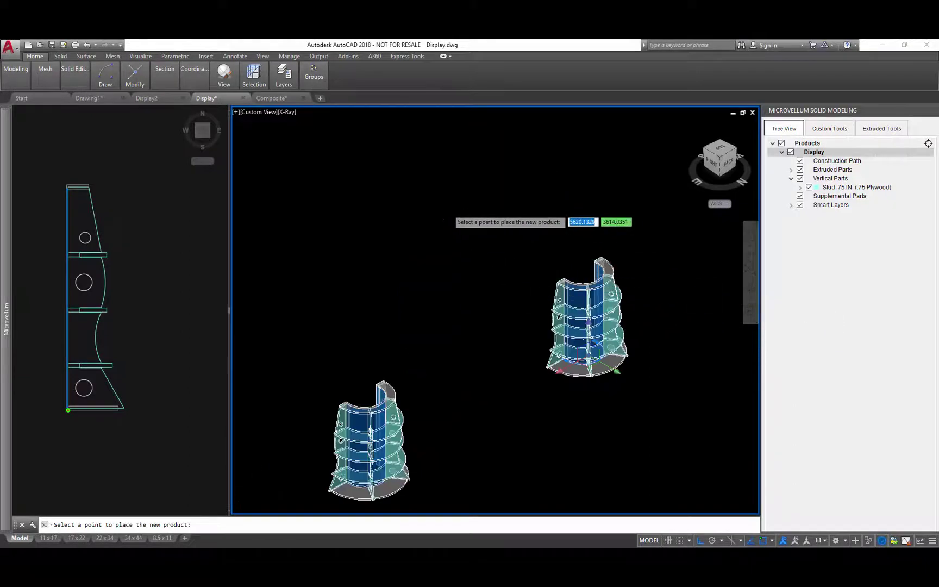
Step: Zoom out and orbit the placed display to view it from the back
scroll(598, 244, down, 3)
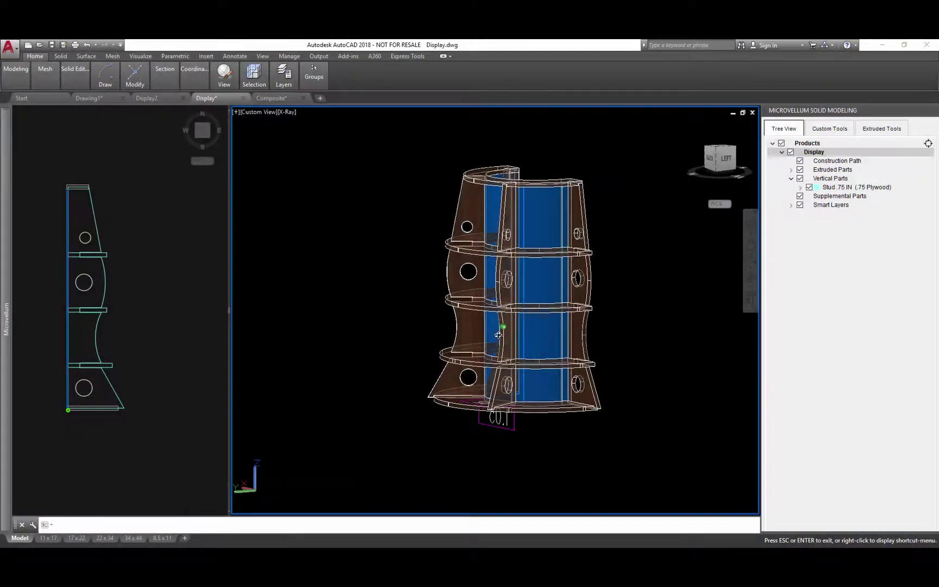
shift+middle_drag(498, 334, 530, 353)
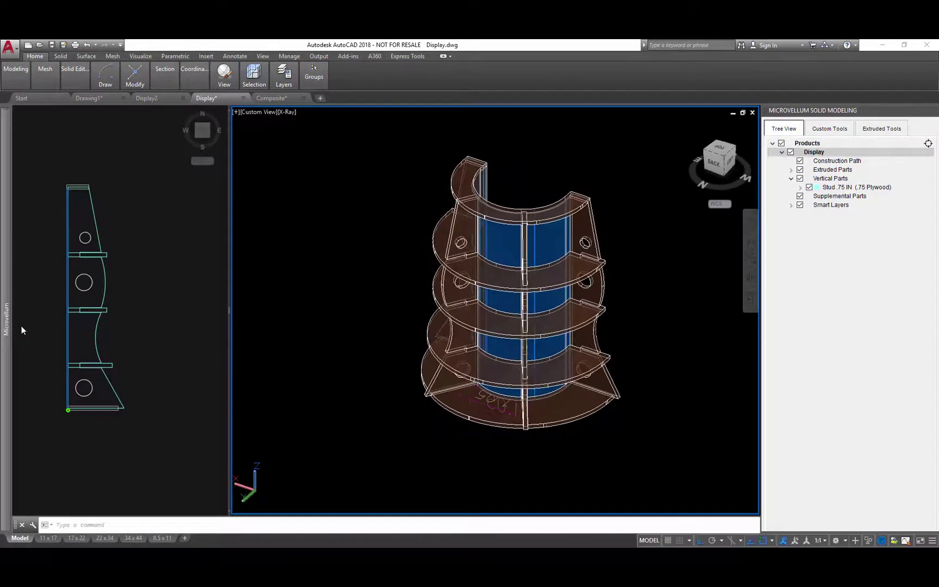
mouse_move(7, 318)
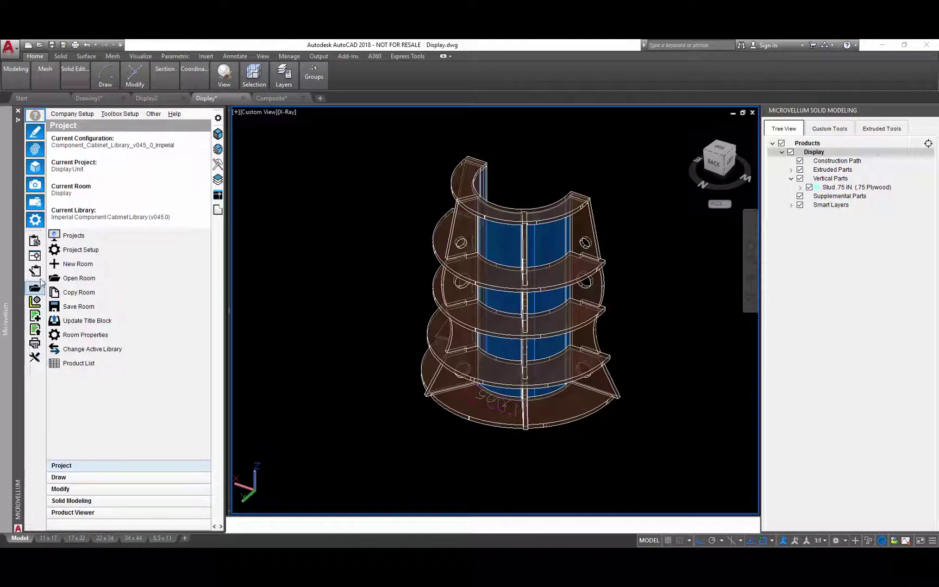
Step: Select the Display product for a work order, process it, and open the 10-part work order
click(190, 321)
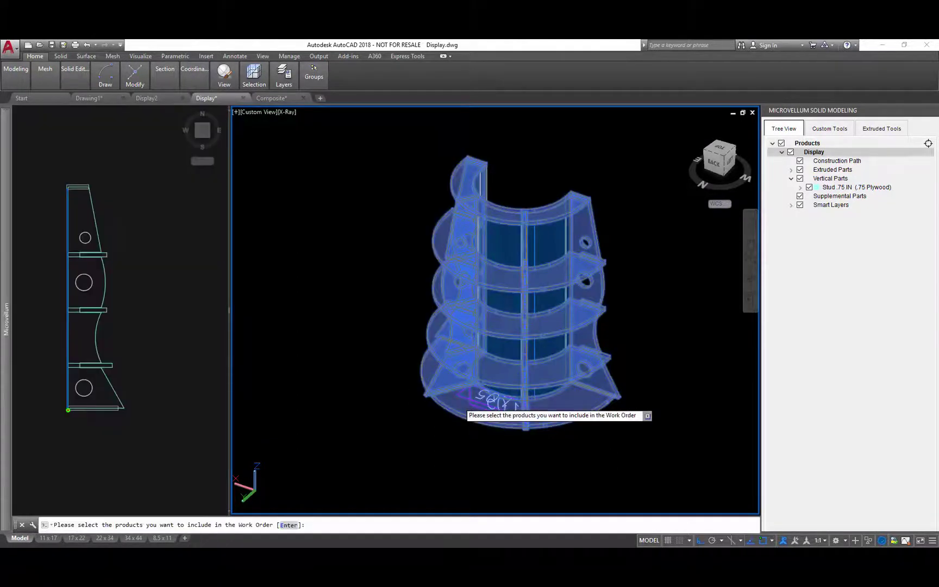
right_click(474, 399)
click(490, 405)
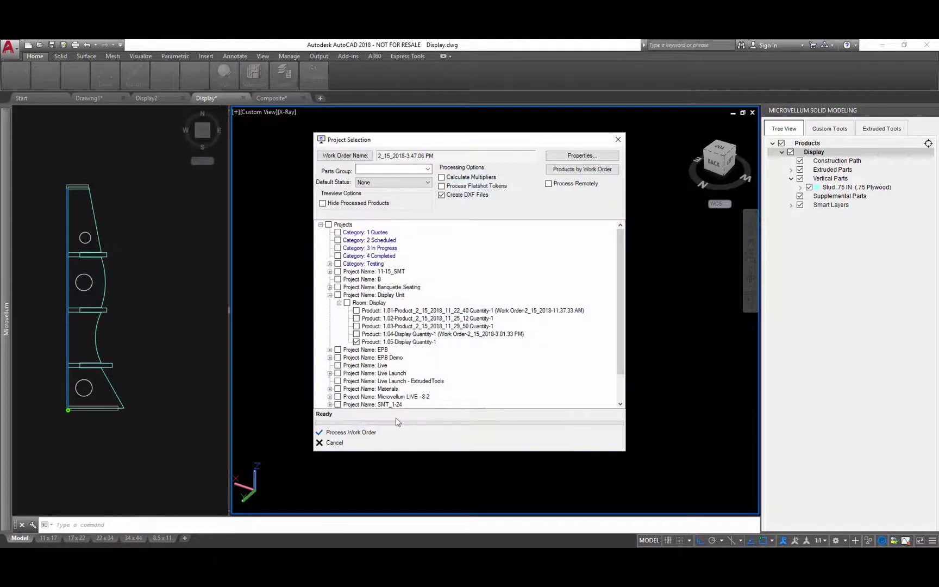
click(349, 434)
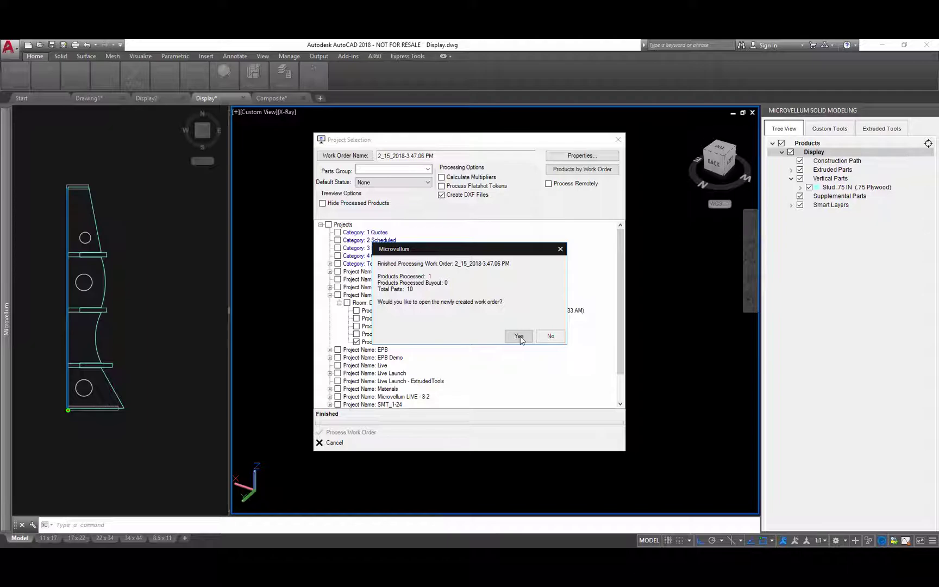
click(519, 336)
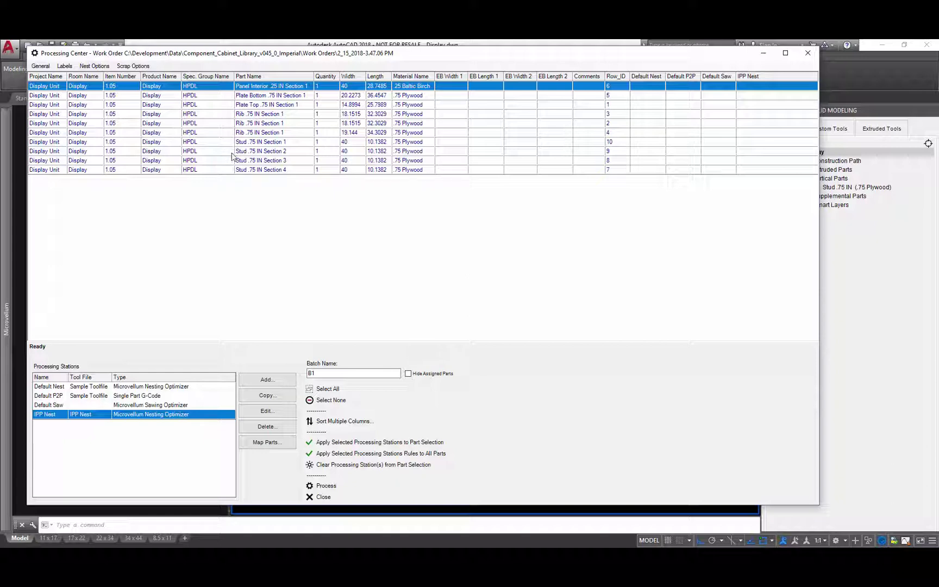
Step: Assign the IPP Nest station to all ten parts and process the nesting
click(327, 389)
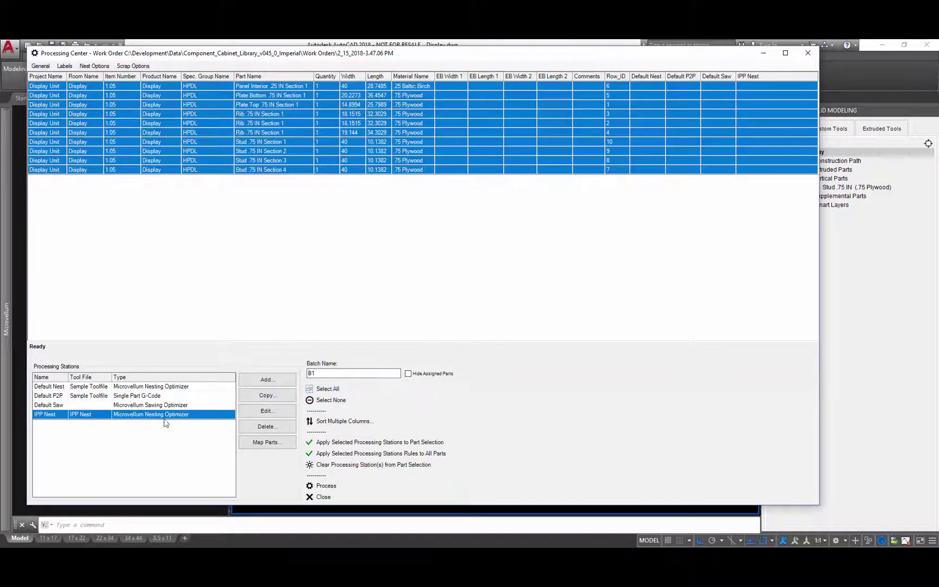
click(401, 443)
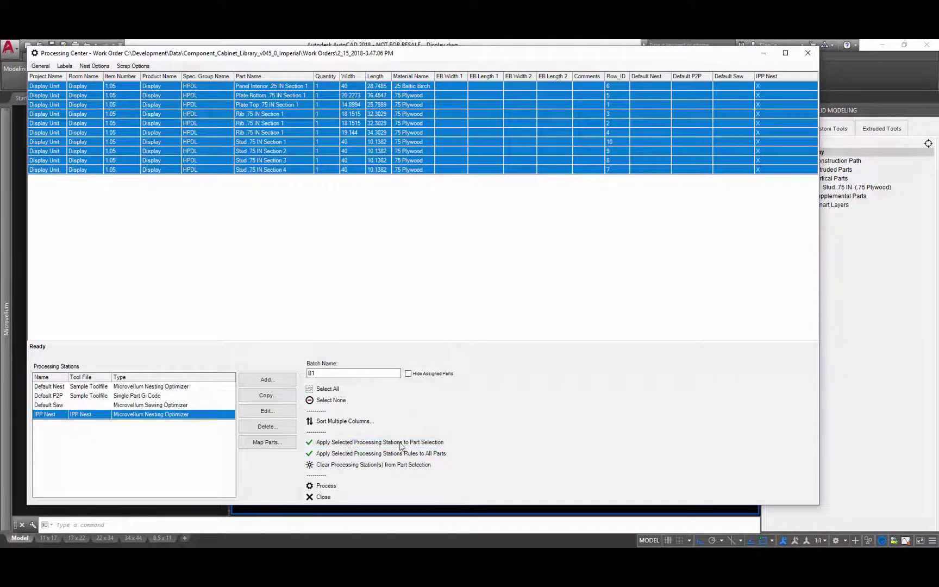
click(337, 487)
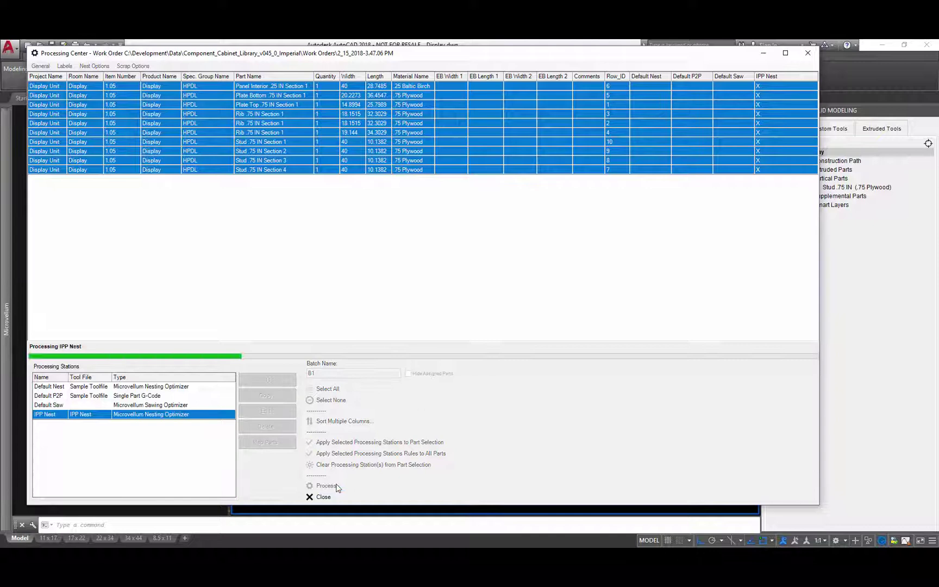
click(94, 66)
Step: Open Composite.DWG and pan across nested sheets B11001, B11003 and B11005
click(111, 78)
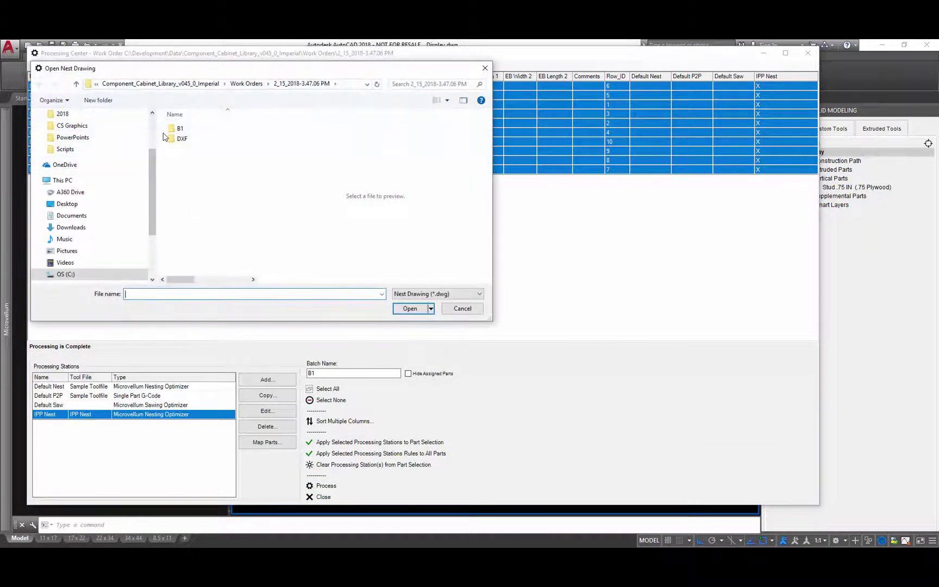
click(195, 150)
click(410, 308)
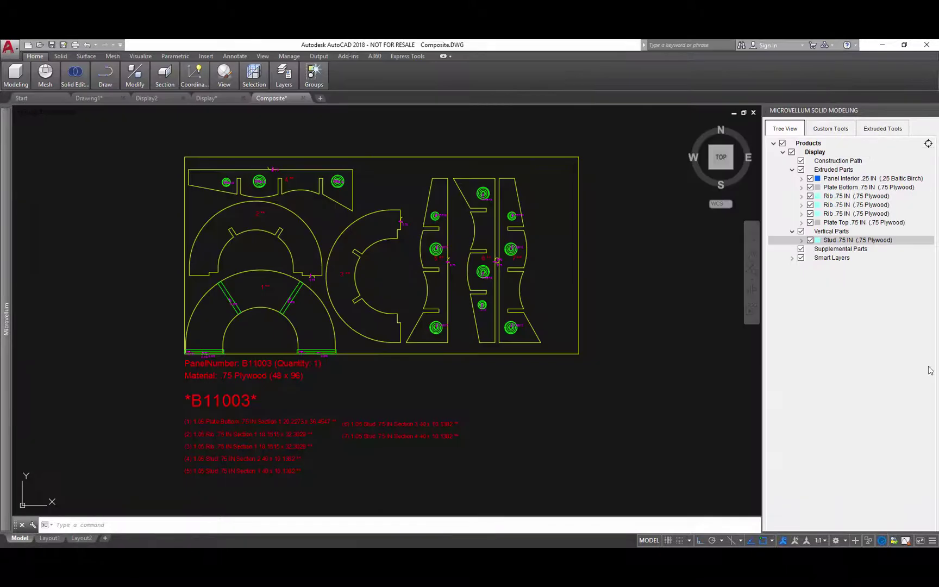
middle_drag(373, 379, 383, 392)
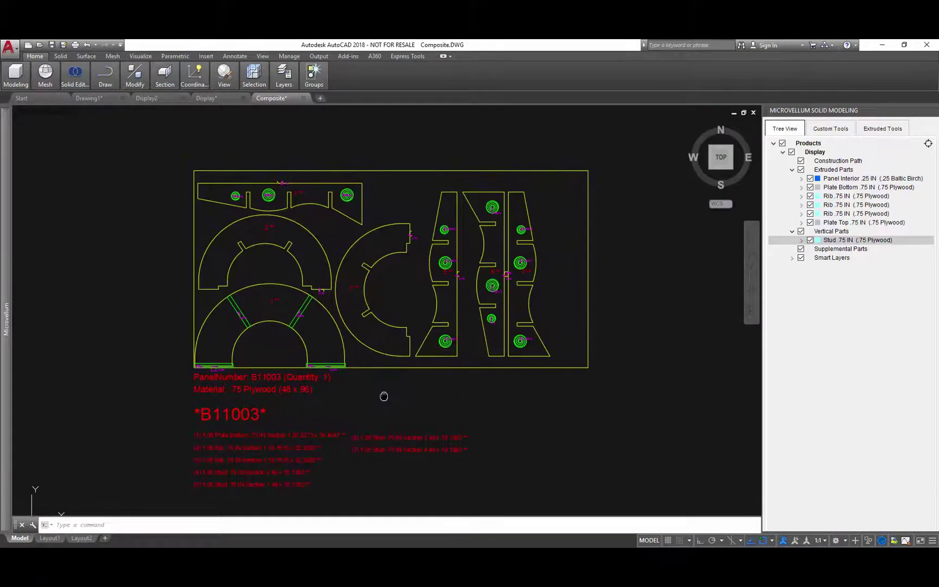
mouse_move(131, 361)
middle_down()
mouse_move(419, 352)
mouse_move(150, 346)
mouse_move(462, 348)
mouse_move(126, 344)
middle_up()
mouse_move(661, 338)
middle_down()
mouse_move(307, 342)
mouse_move(619, 348)
mouse_move(300, 344)
middle_up()
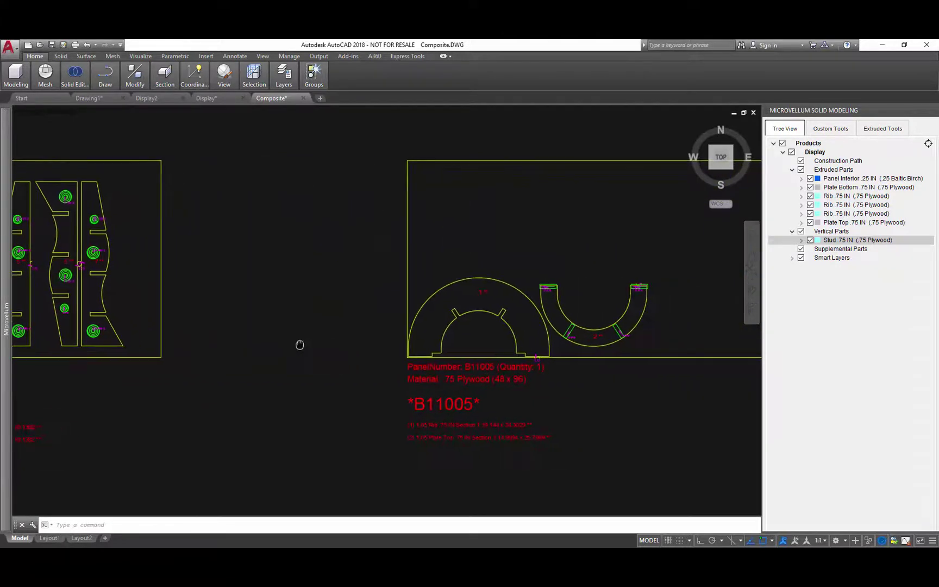
middle_drag(300, 345, 532, 345)
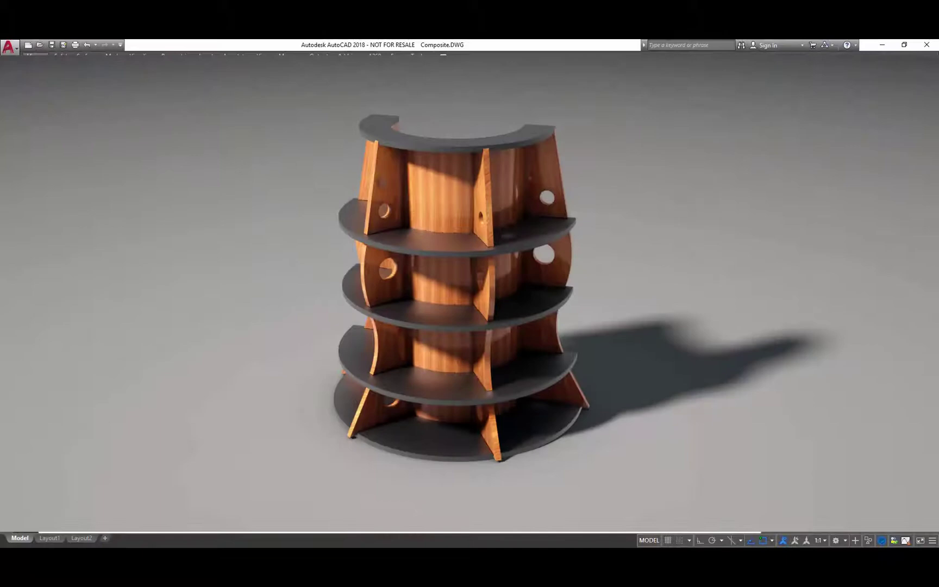